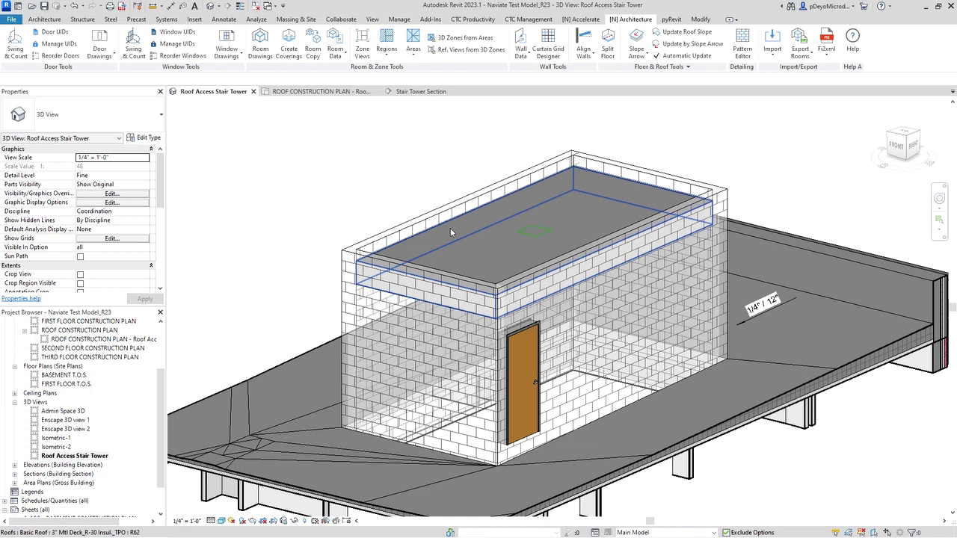
pyautogui.click(450, 228)
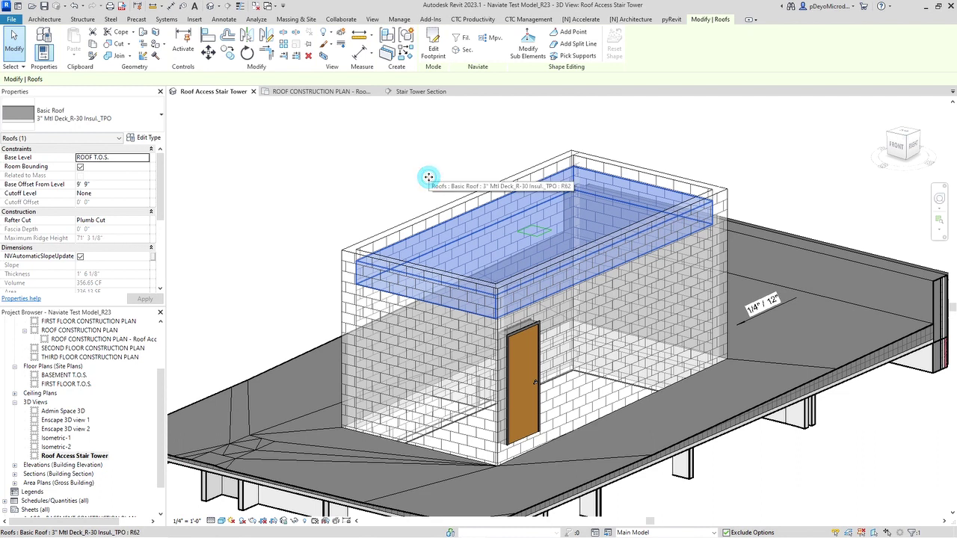
pyautogui.press('Escape')
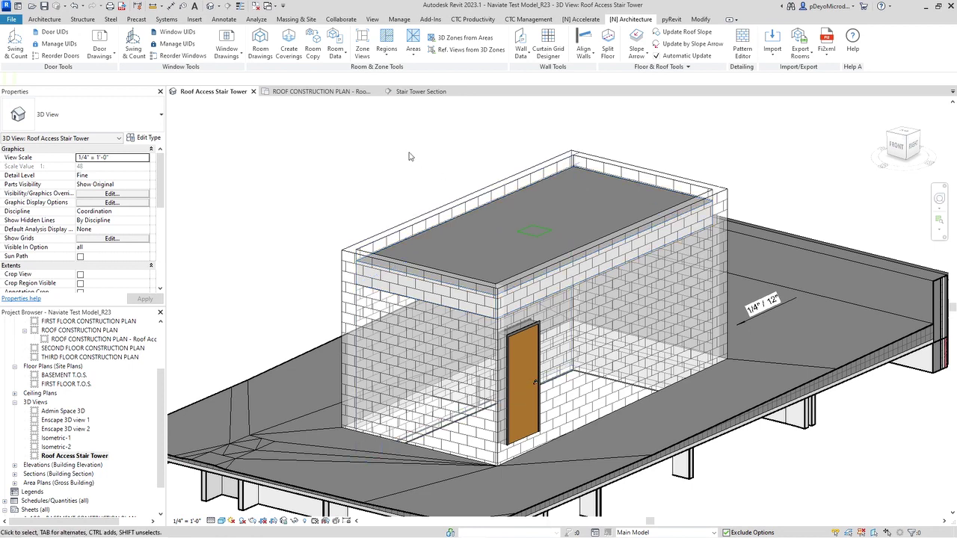
pyautogui.click(403, 153)
# In the roof construction plan, place four chained 0" / 12" slope arrows on the Basic Roof work plane, around the central square outline
pyautogui.click(303, 96)
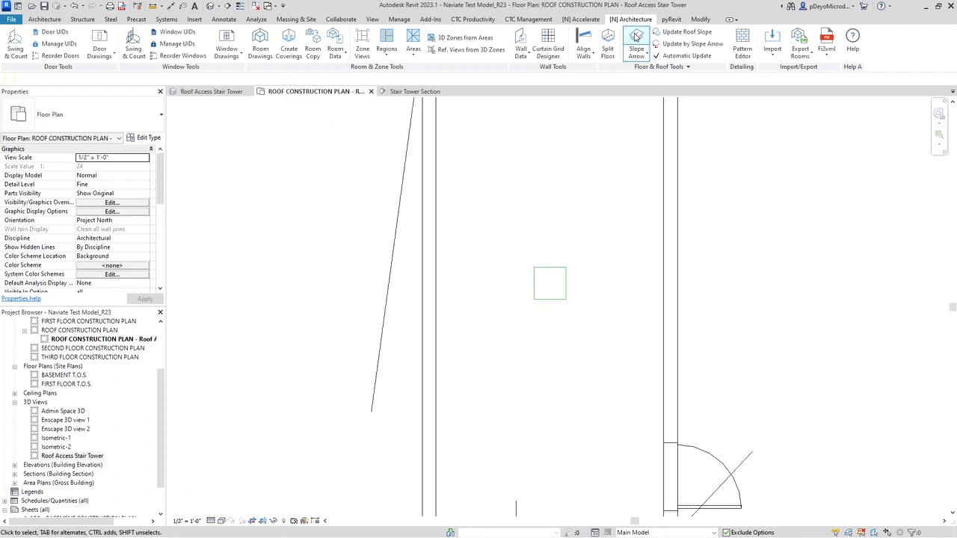
pyautogui.click(636, 38)
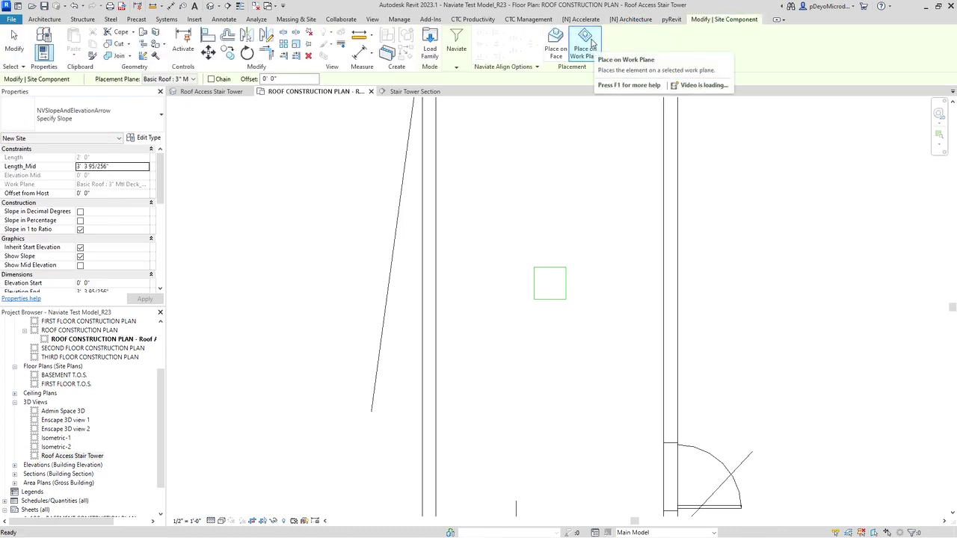
pyautogui.click(180, 79)
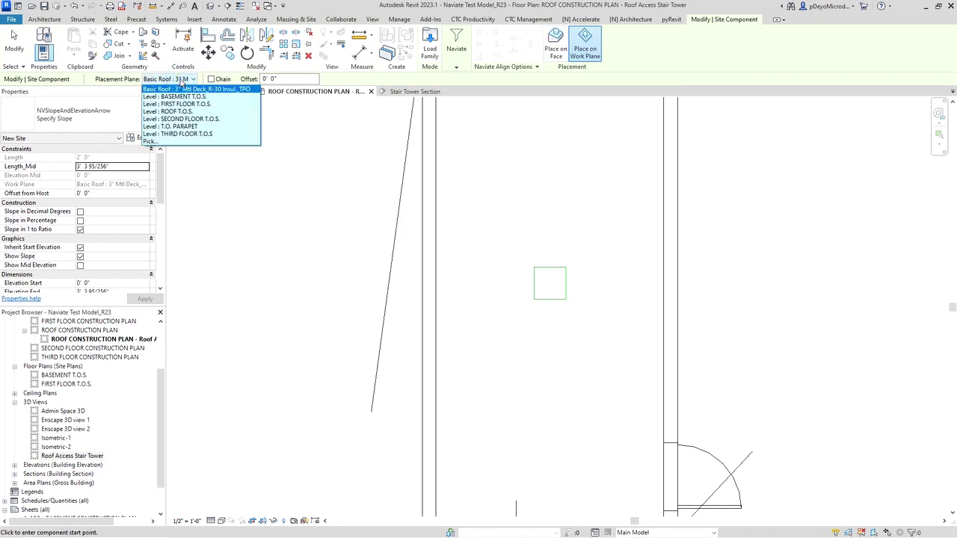
pyautogui.click(180, 79)
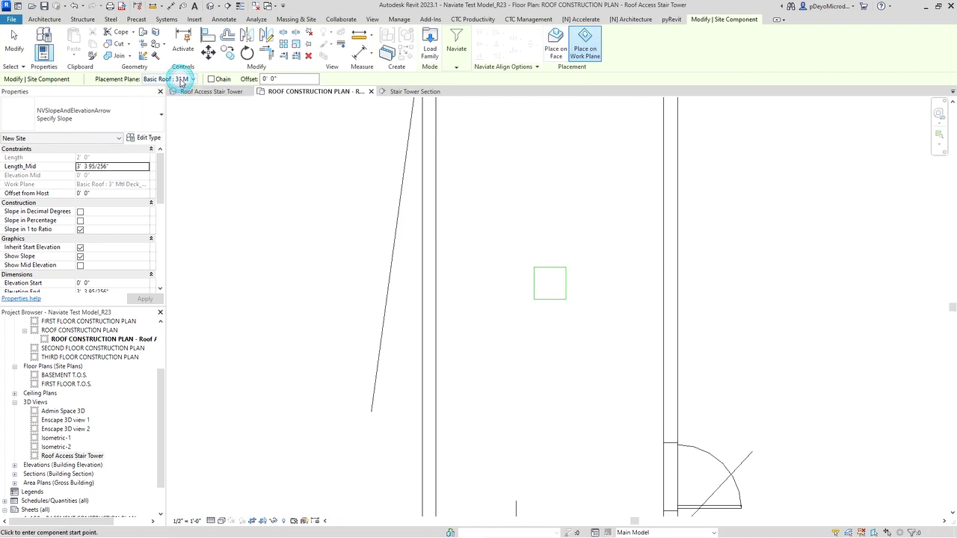
pyautogui.click(212, 80)
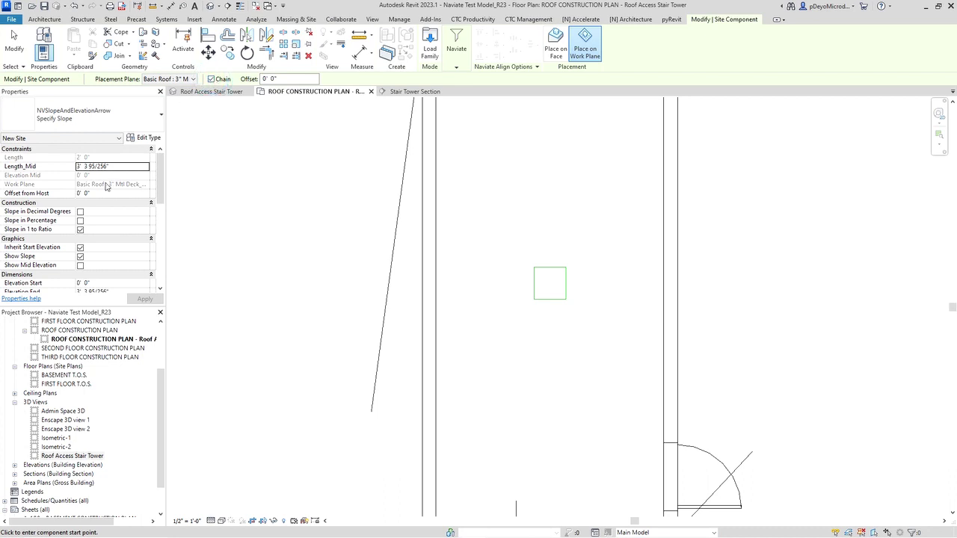
pyautogui.scroll(-3, 121, 221)
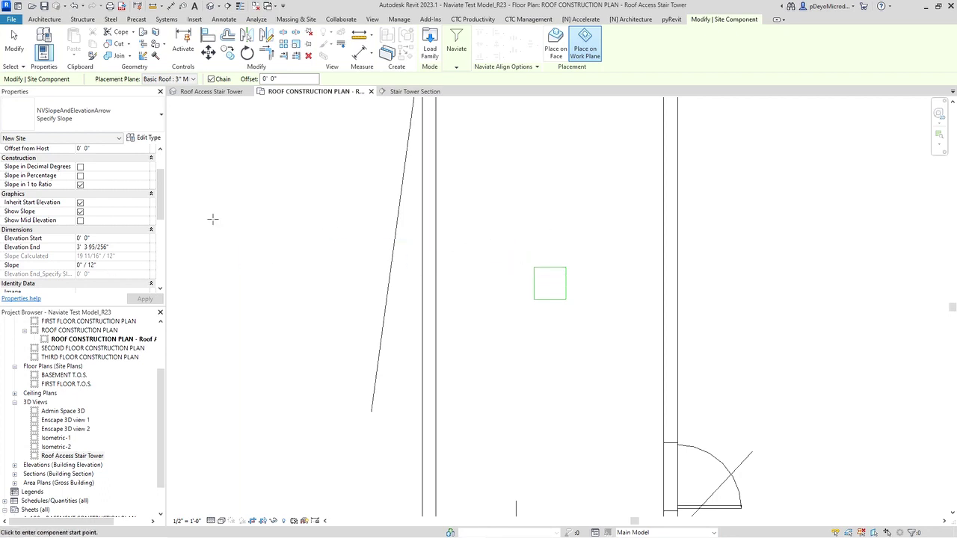
pyautogui.click(533, 267)
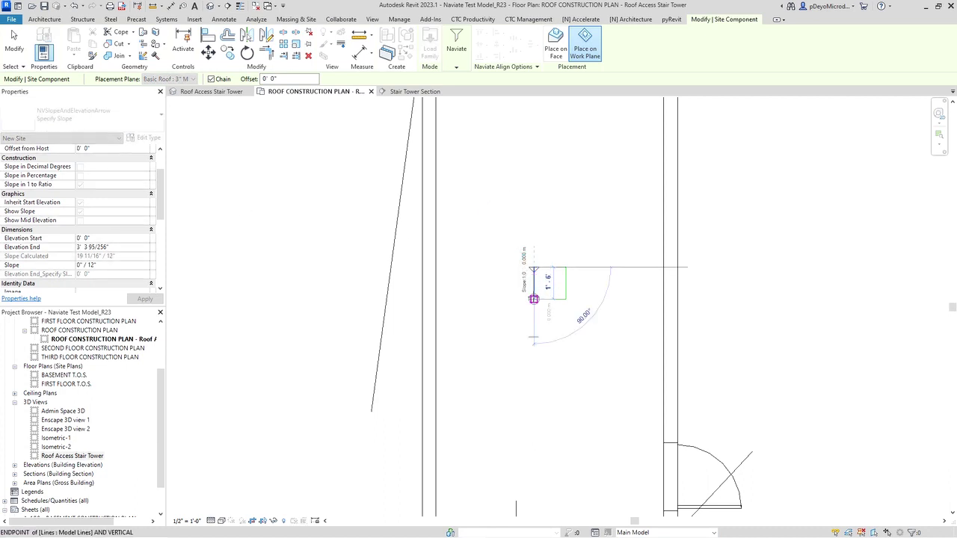
pyautogui.click(534, 299)
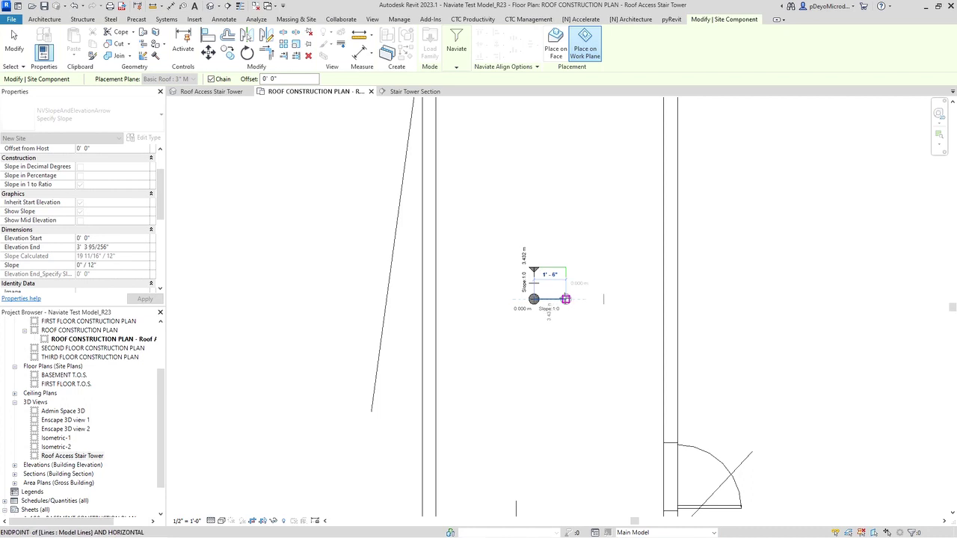
pyautogui.click(566, 299)
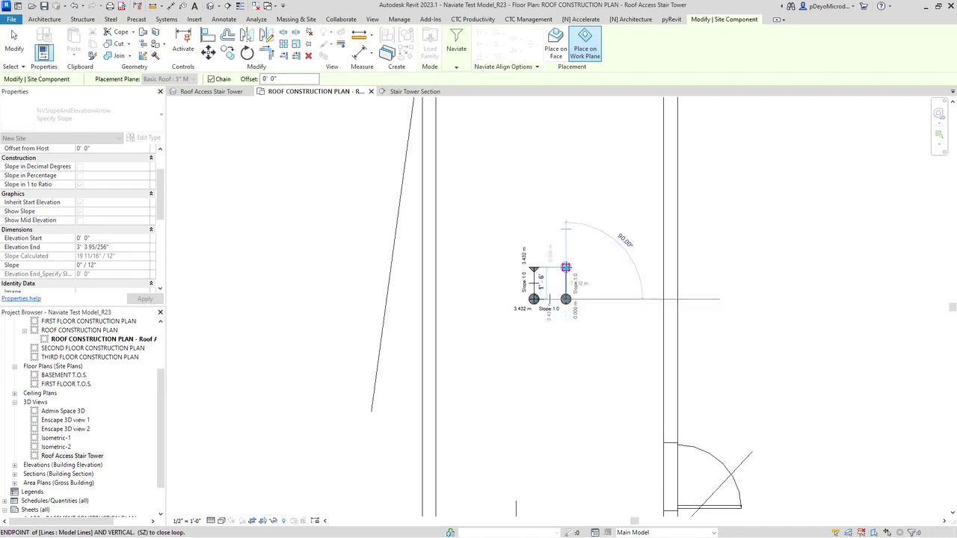
pyautogui.click(566, 267)
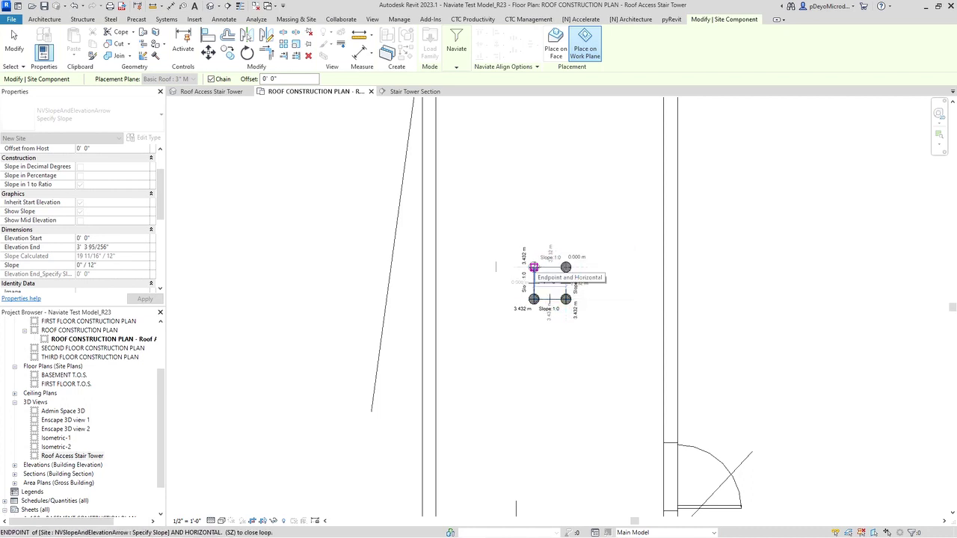
pyautogui.click(533, 267)
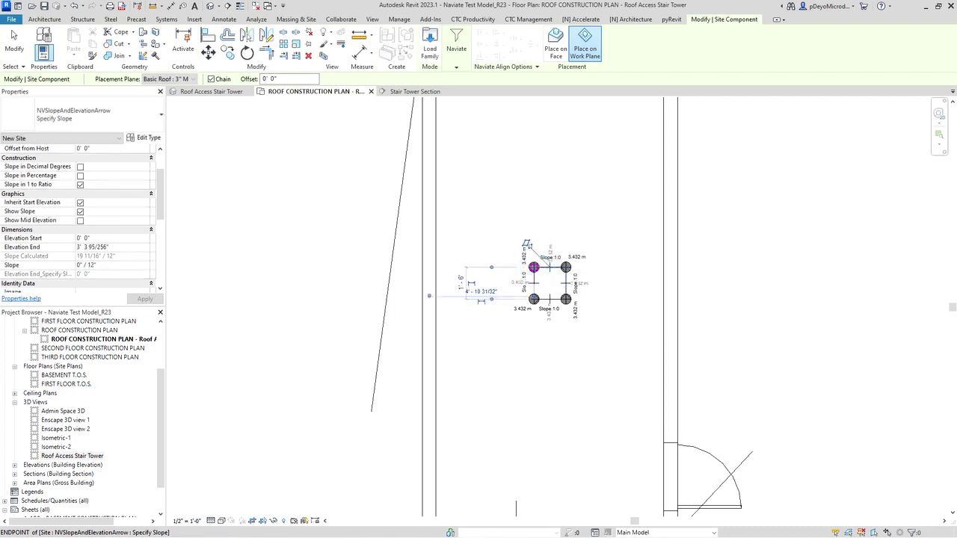
pyautogui.press('Escape')
pyautogui.press('Escape')
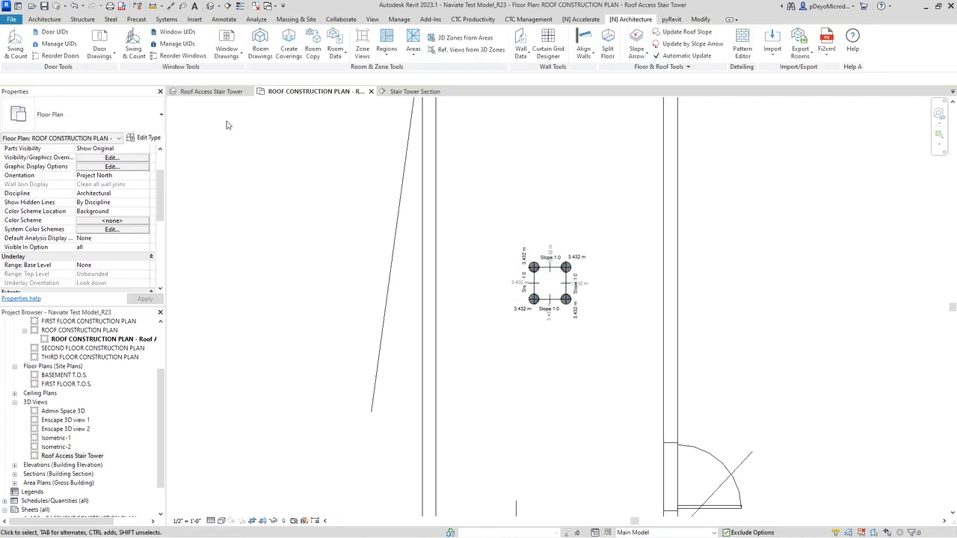
pyautogui.click(200, 93)
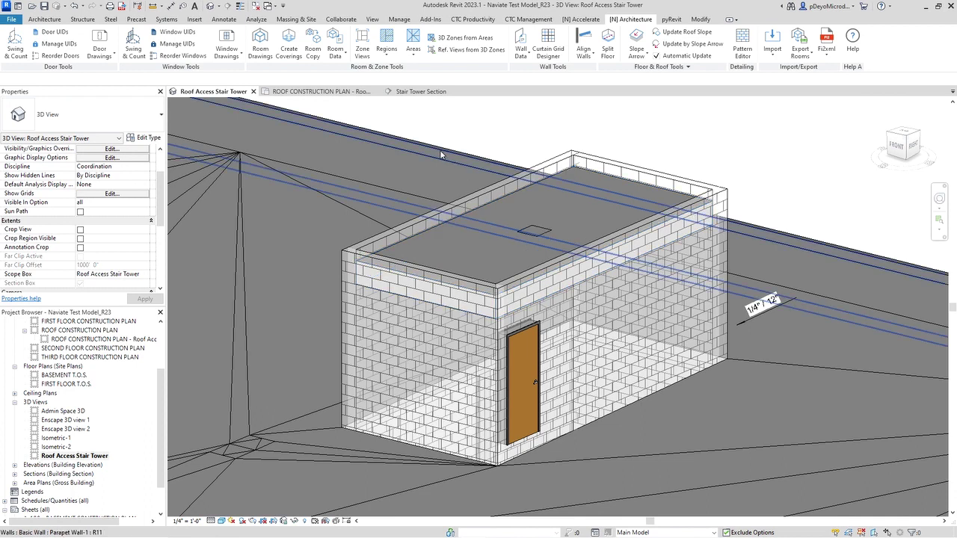
# With slope 1/4" / 12" and chaining off, place slope arrows from the central square's two lower corners to the roof's lower inside corners in plan
pyautogui.click(314, 92)
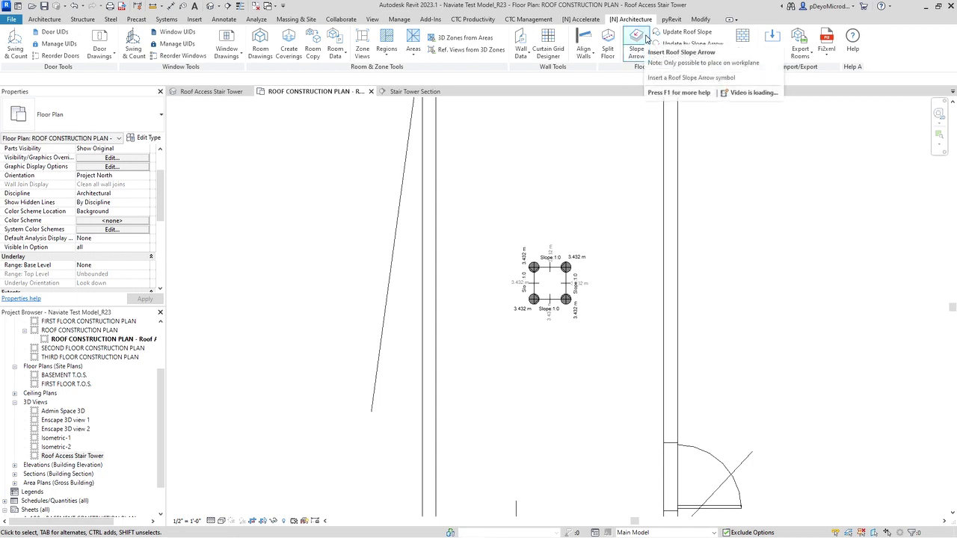
pyautogui.click(636, 41)
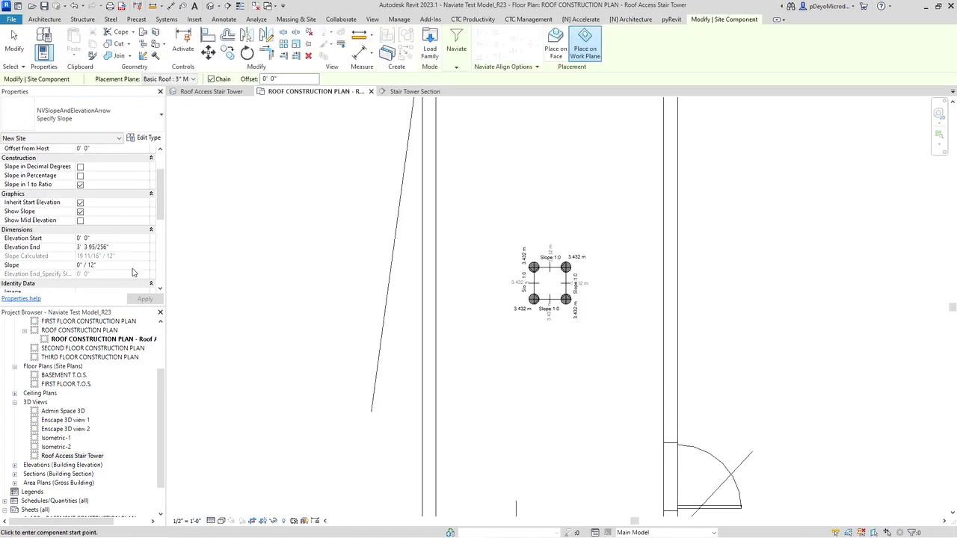
pyautogui.click(125, 265)
pyautogui.write('1/4')
pyautogui.press('Return')
pyautogui.moveTo(486, 336); pyautogui.dragTo(477, 274, button='middle')
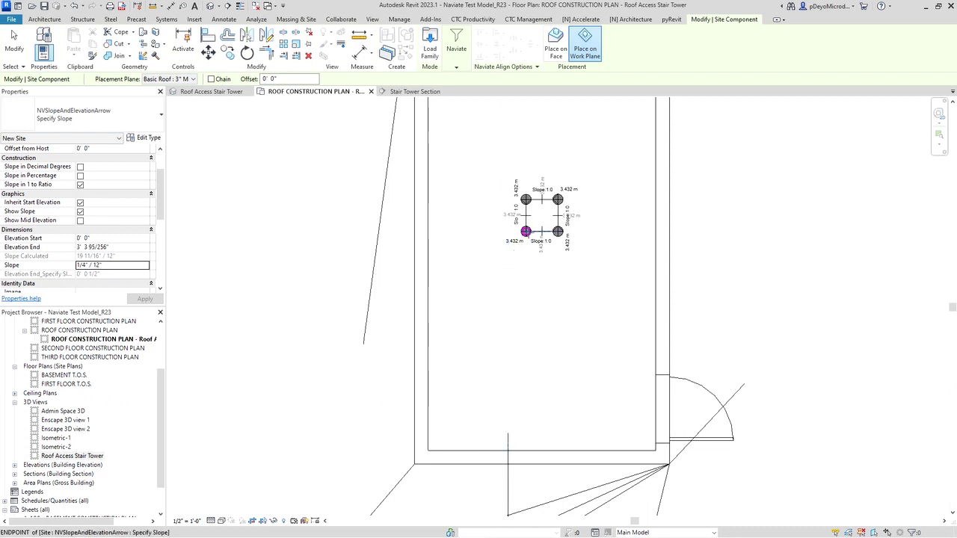
pyautogui.click(526, 232)
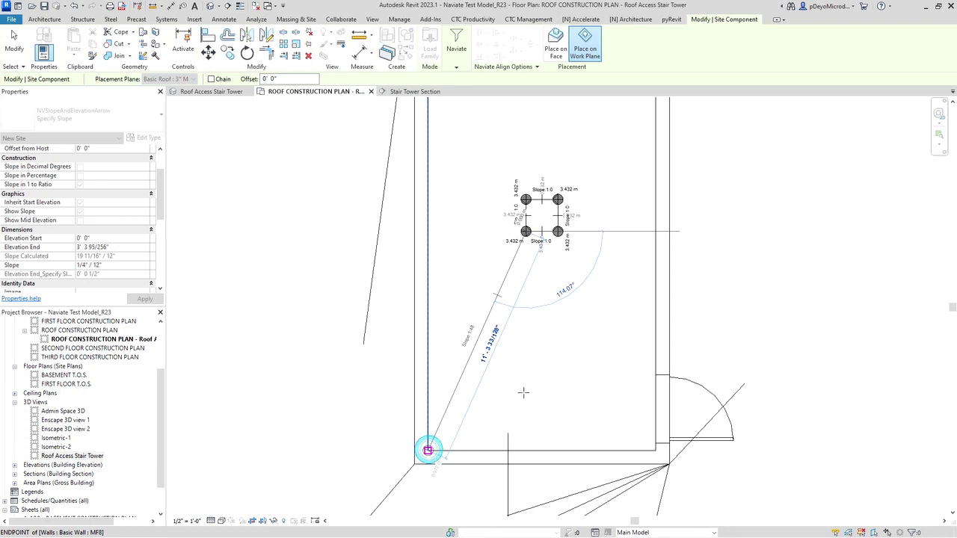
pyautogui.click(428, 450)
pyautogui.click(558, 232)
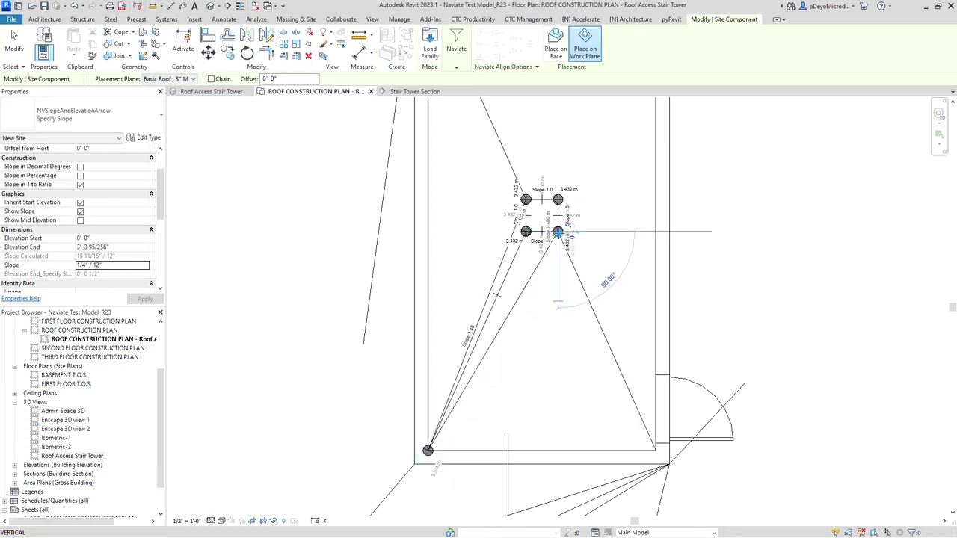
pyautogui.click(655, 450)
# Place slope arrows from the central square's two upper corners to the roof's upper inside corners in plan
pyautogui.moveTo(619, 211); pyautogui.dragTo(599, 352, button='middle')
pyautogui.click(537, 342)
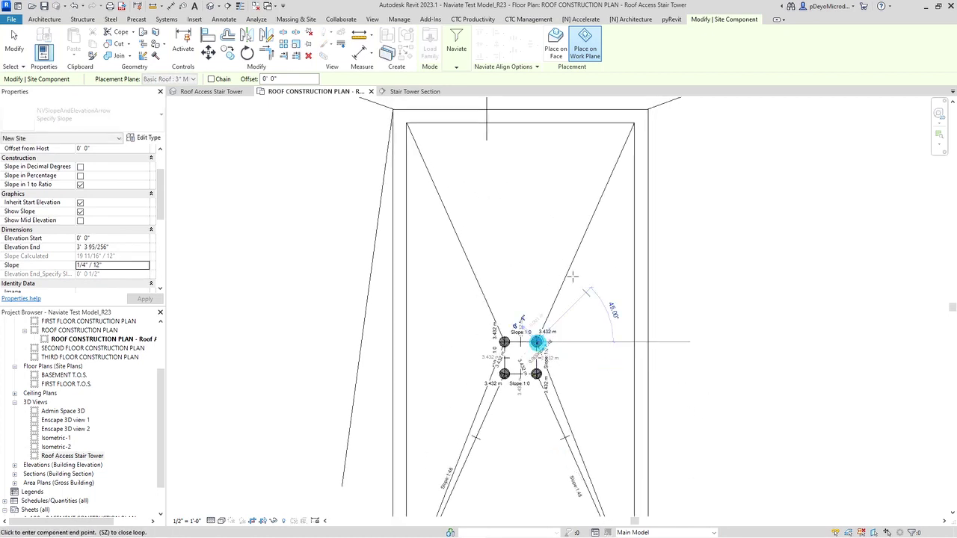
pyautogui.click(634, 122)
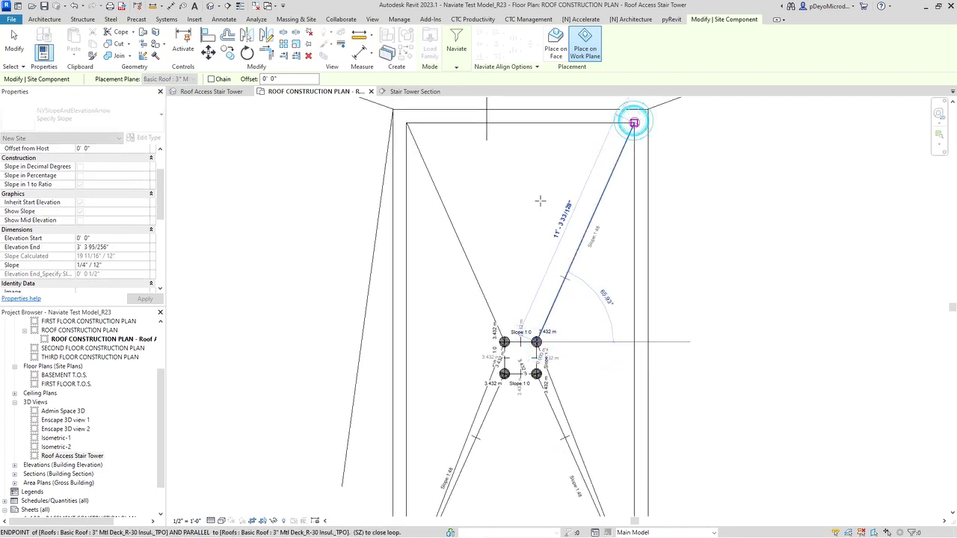
pyautogui.click(505, 342)
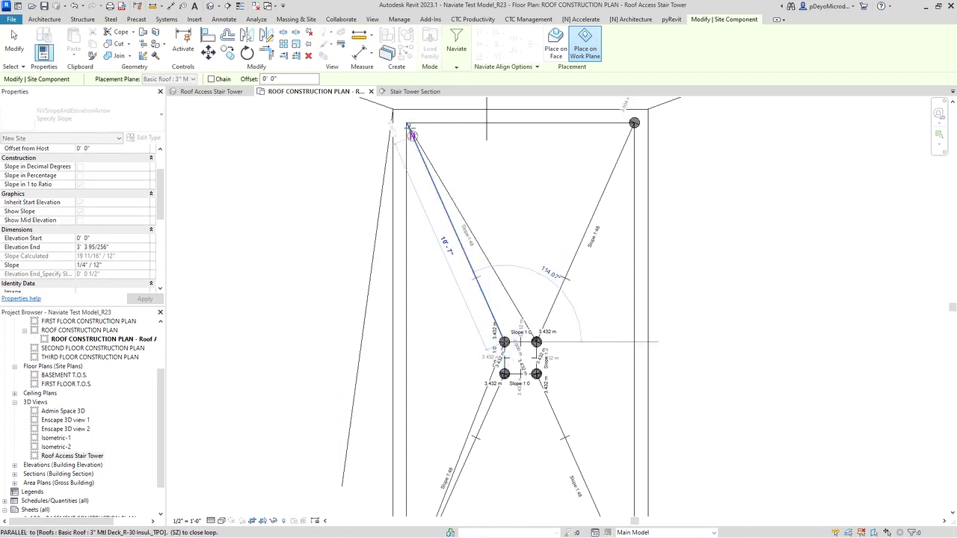
pyautogui.click(406, 121)
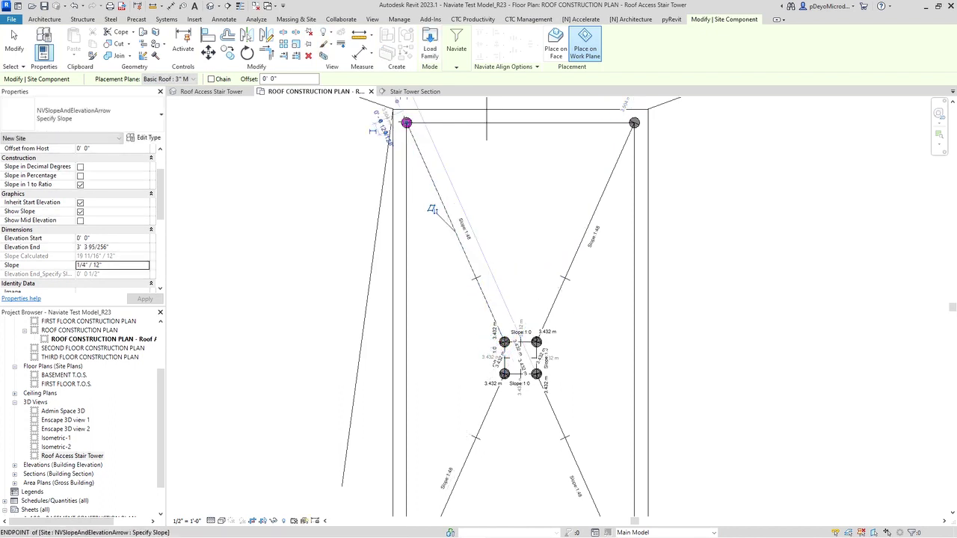
pyautogui.scroll(-1, 482, 224)
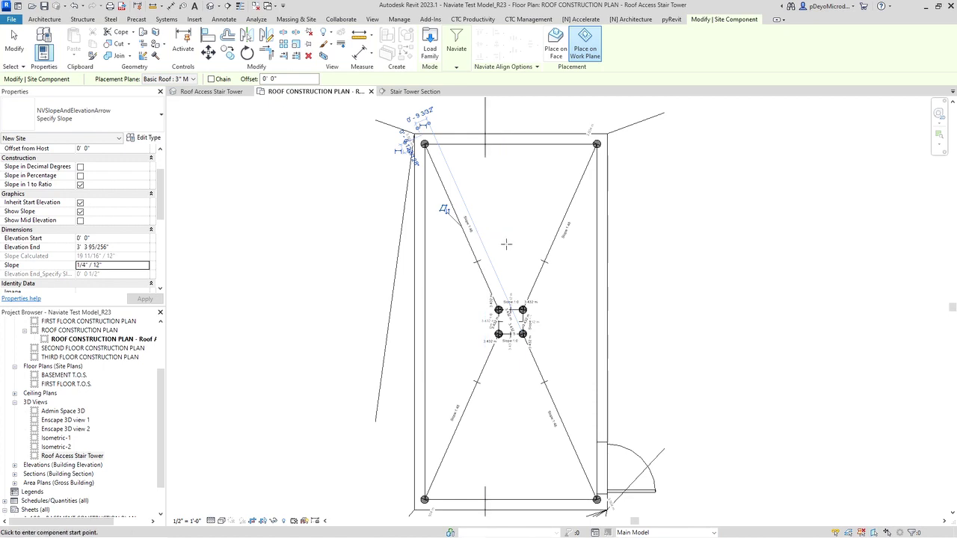
pyautogui.moveTo(506, 264); pyautogui.dragTo(501, 224, button='middle')
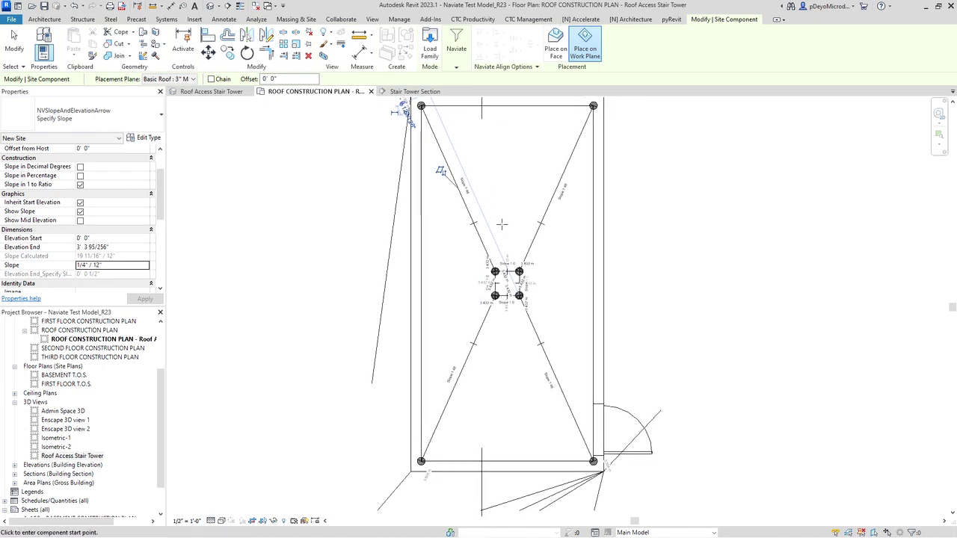
pyautogui.press('Escape')
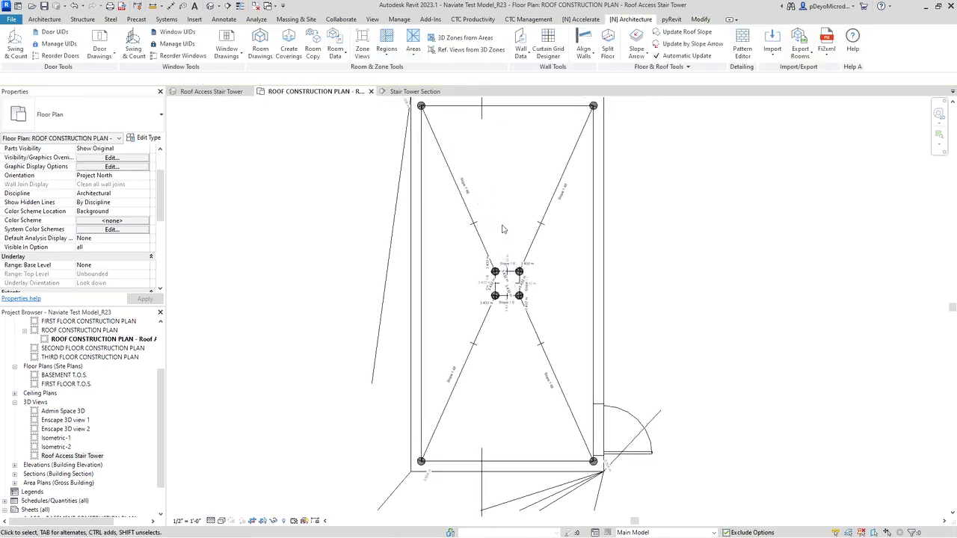
# Examine the sloped roof surface in the Roof Access Stair Tower 3D view
pyautogui.click(220, 93)
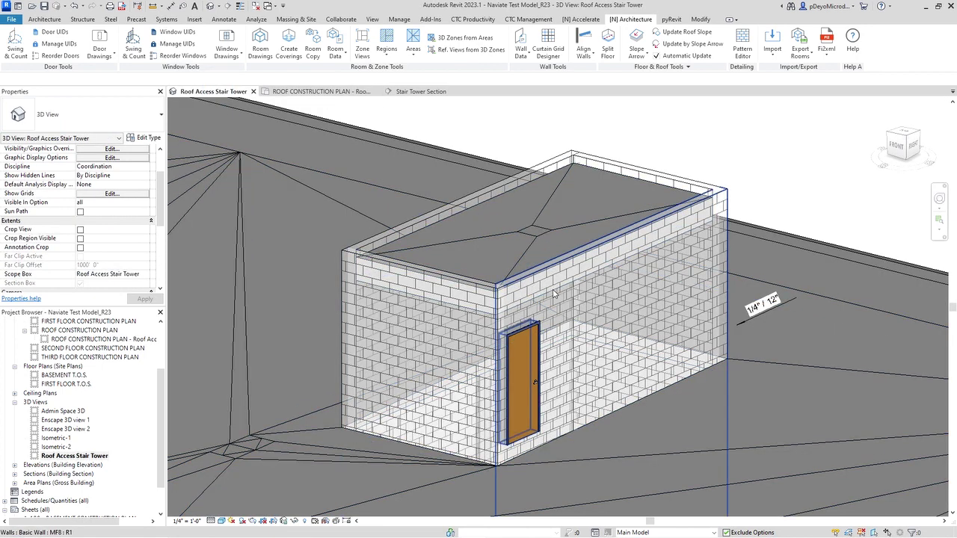
pyautogui.keyDown('shift'); pyautogui.moveTo(543, 289); pyautogui.dragTo(504, 264, button='middle'); pyautogui.keyUp('shift')
pyautogui.keyDown('shift'); pyautogui.moveTo(535, 332); pyautogui.dragTo(522, 386, button='middle'); pyautogui.keyUp('shift')
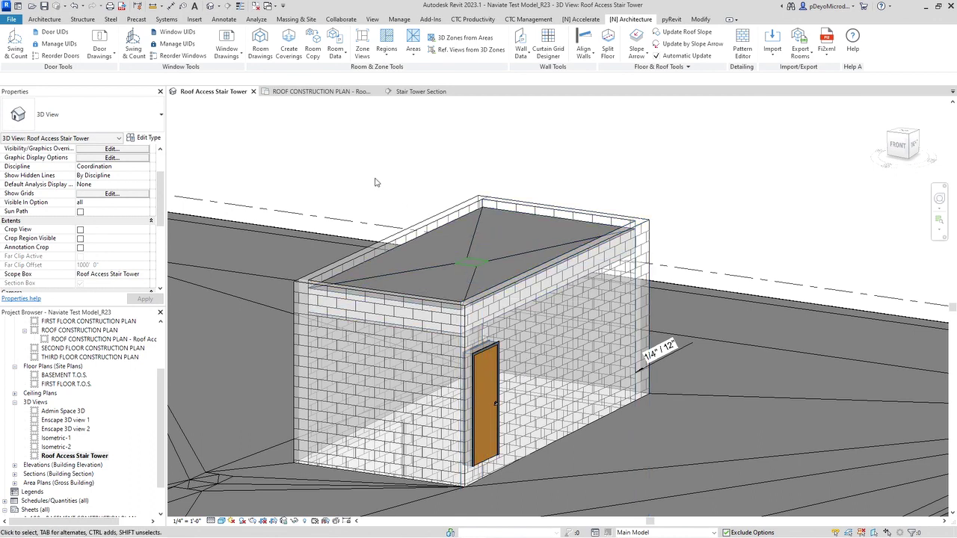
# In the Stair Tower Section, add a spot slope annotation to the roof's upper edge near its left end
pyautogui.click(295, 91)
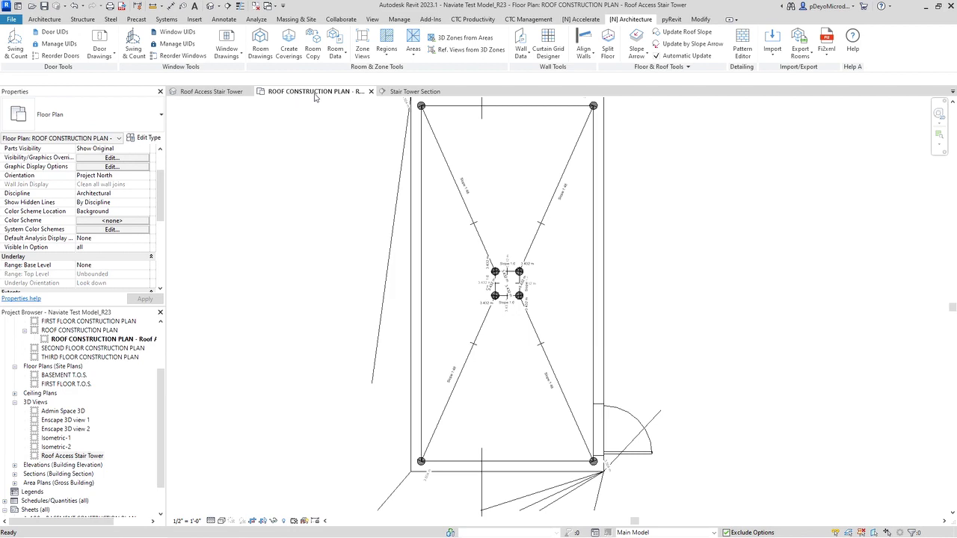
pyautogui.click(403, 91)
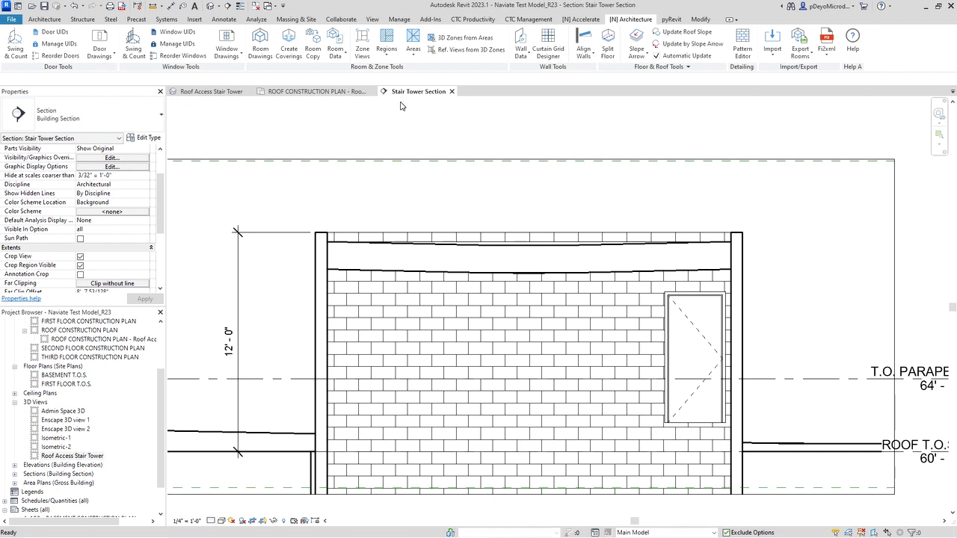
pyautogui.click(496, 247)
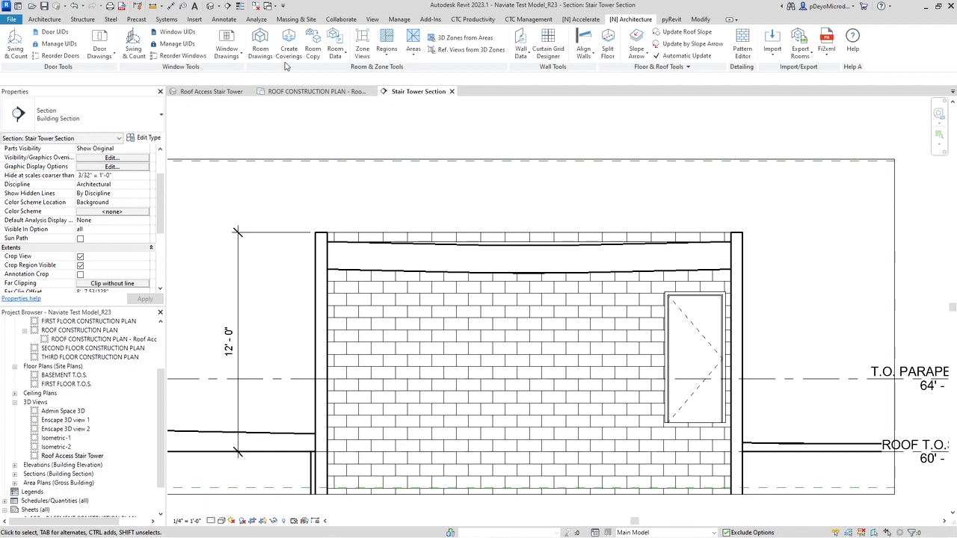
pyautogui.click(221, 20)
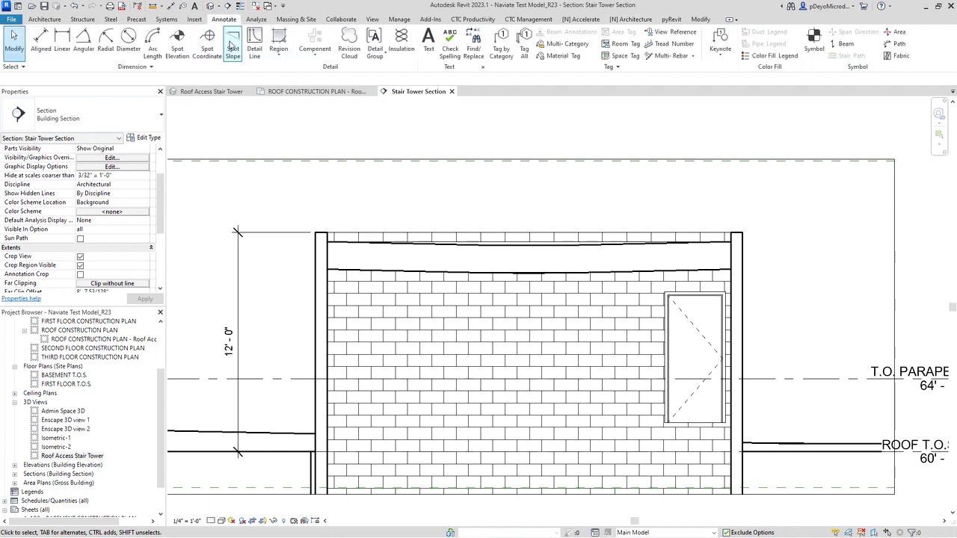
pyautogui.click(232, 45)
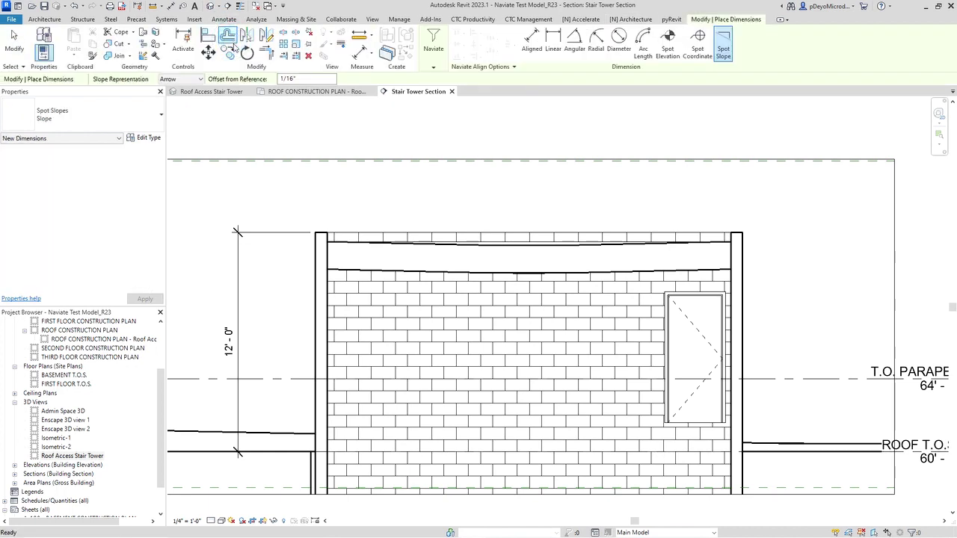
pyautogui.click(389, 243)
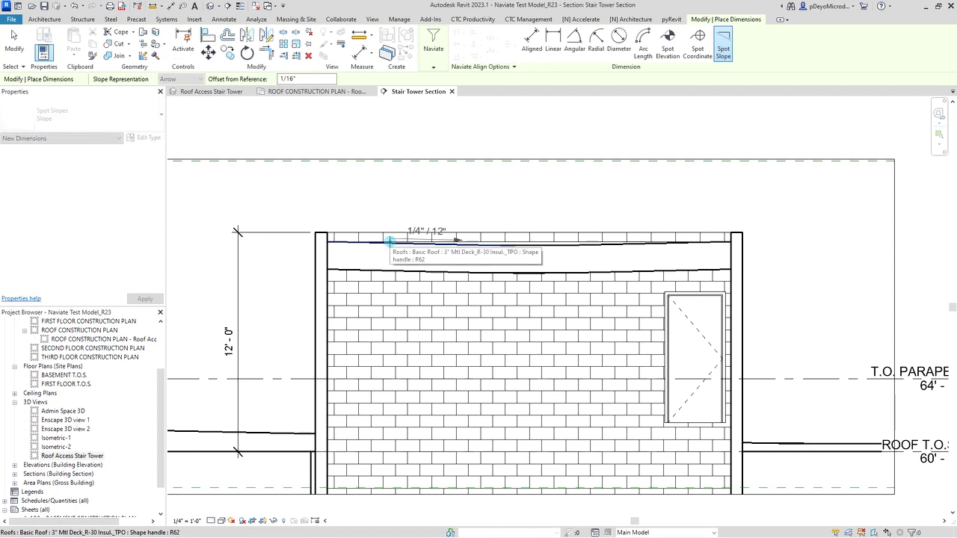
pyautogui.click(408, 202)
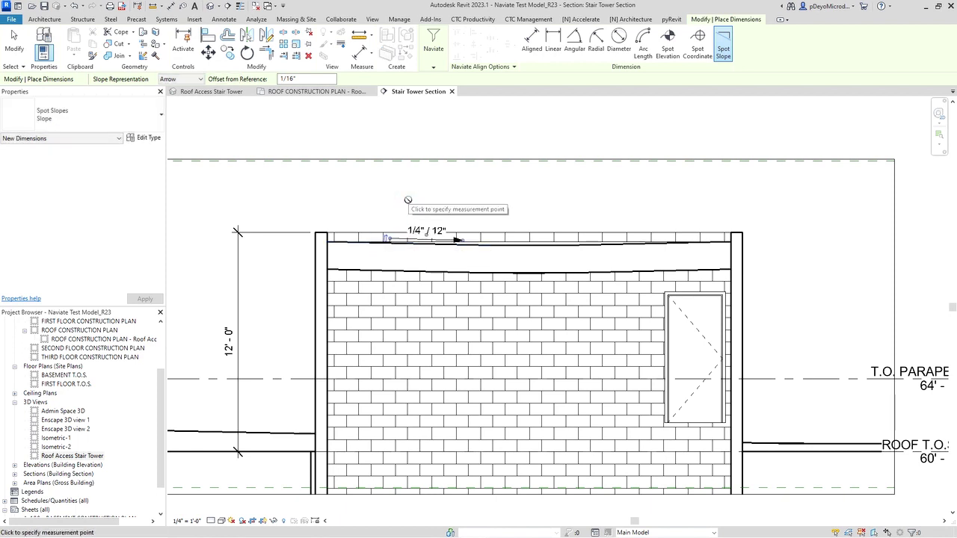
pyautogui.press('Escape')
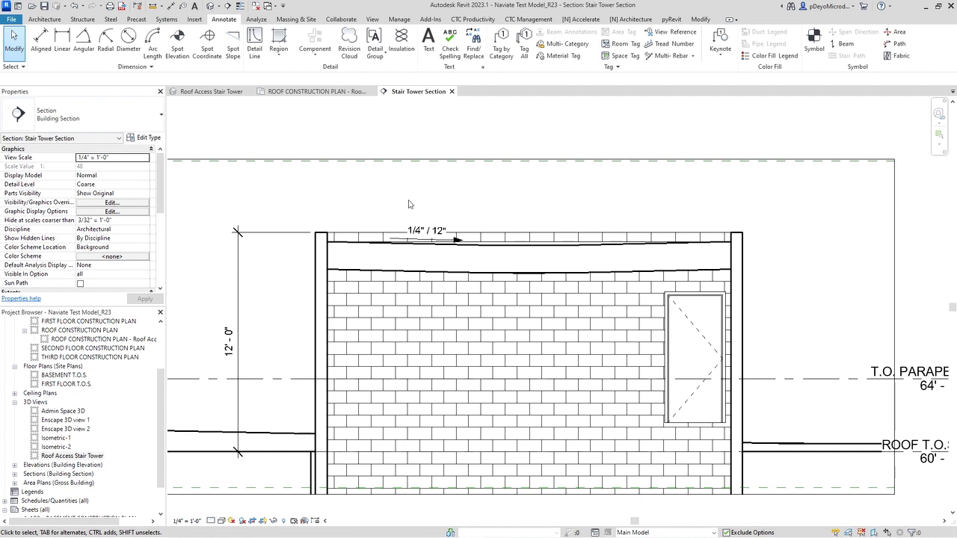
pyautogui.click(640, 21)
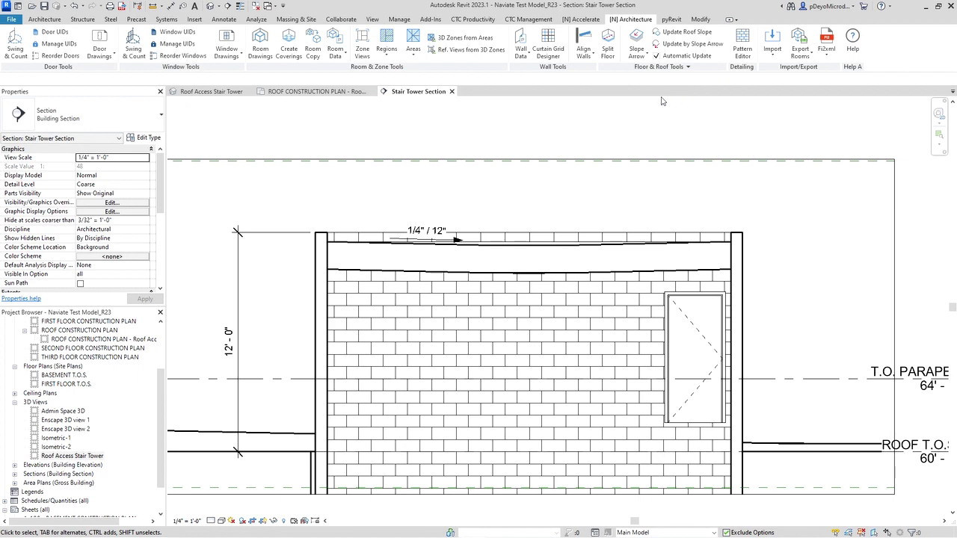
pyautogui.click(562, 249)
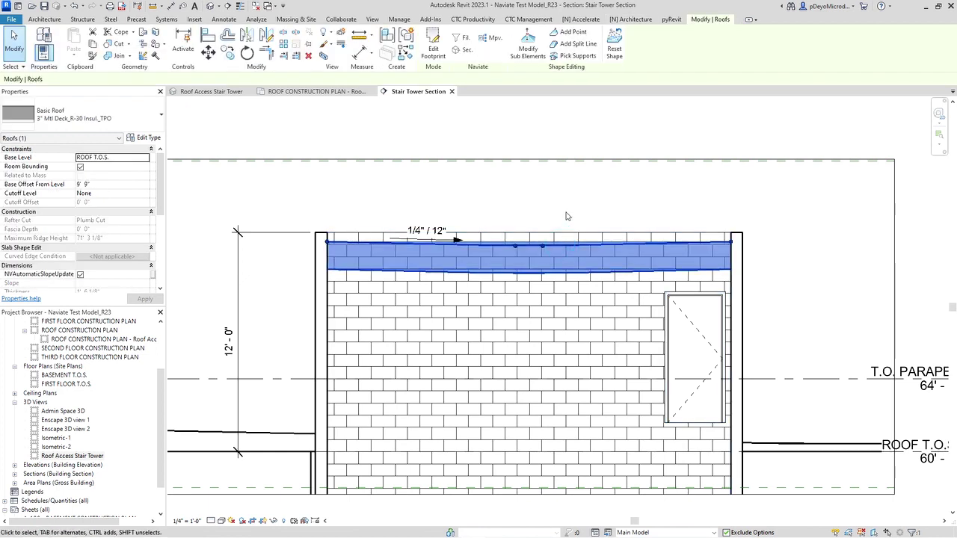
pyautogui.click(566, 216)
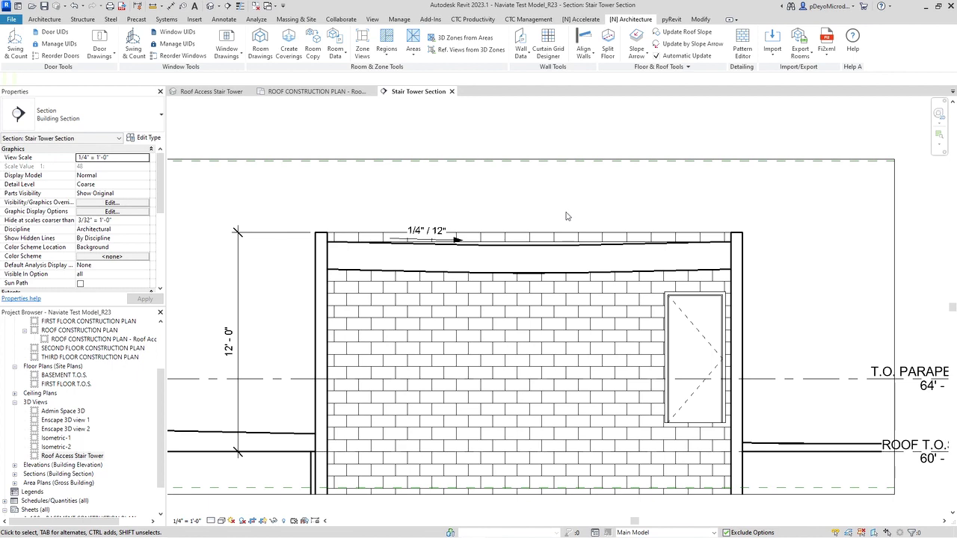